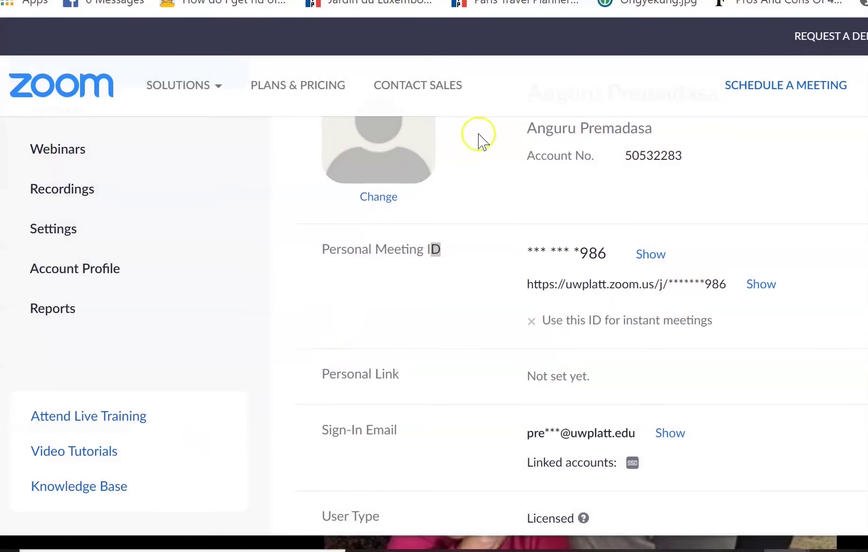
pyautogui.scroll(2, 859, 199)
pyautogui.scroll(-4, 858, 199)
pyautogui.scroll(4, 863, 198)
pyautogui.scroll(-3, 865, 204)
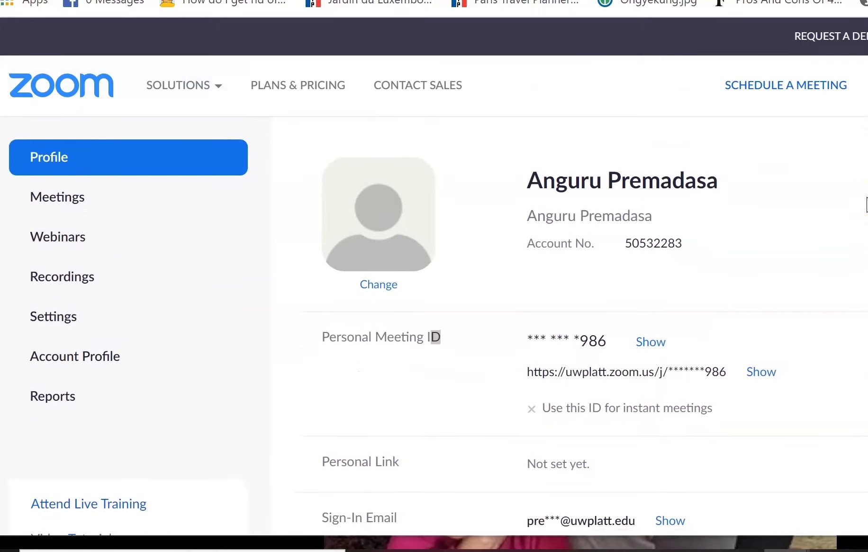
# Step: Open the account settings and review the meeting options down to the In Meeting (Basic) section
pyautogui.moveTo(219, 137)
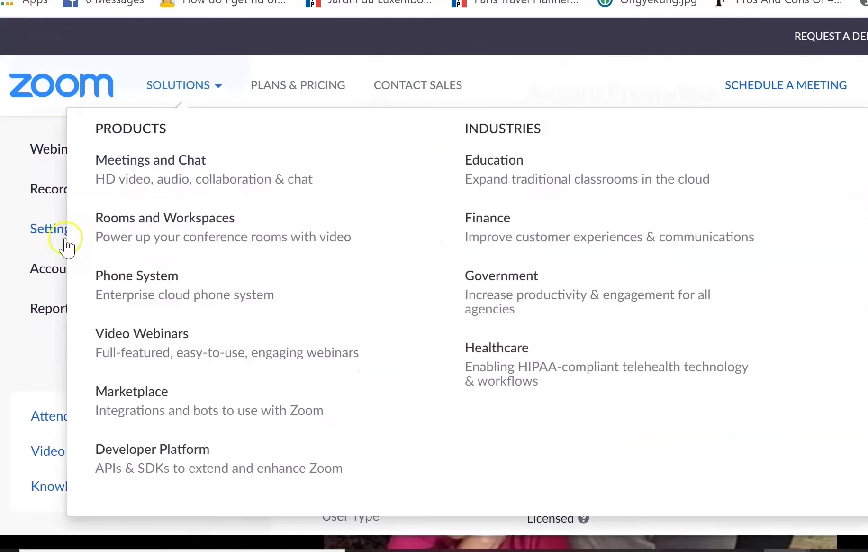
pyautogui.click(45, 237)
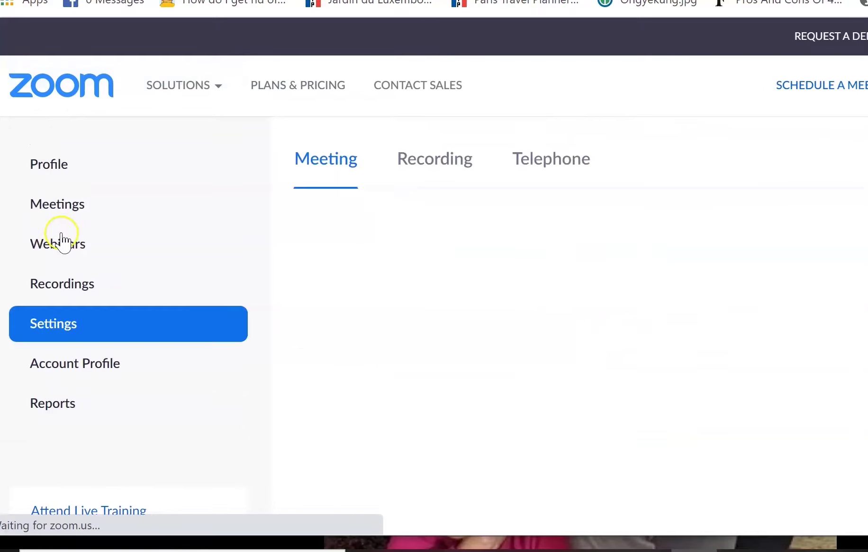
pyautogui.scroll(-7, 410, 248)
pyautogui.scroll(-15, 411, 248)
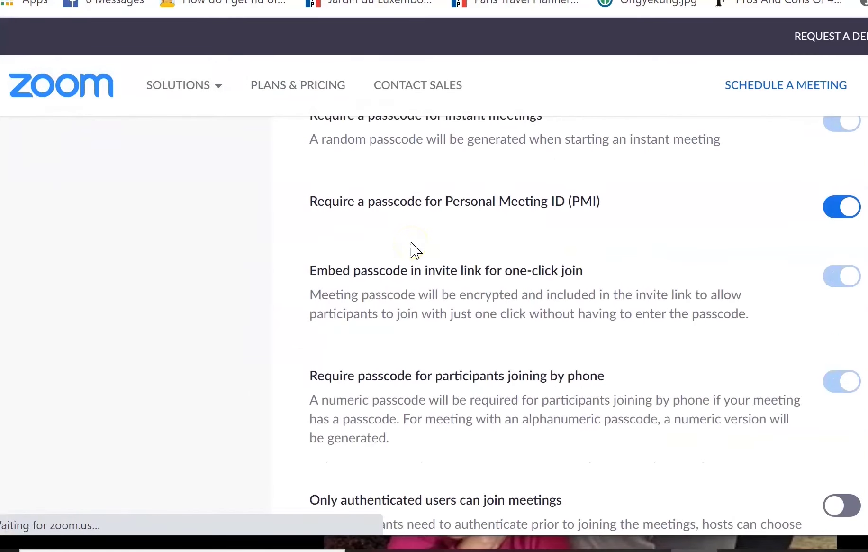
pyautogui.scroll(-10, 408, 242)
pyautogui.scroll(-15, 409, 239)
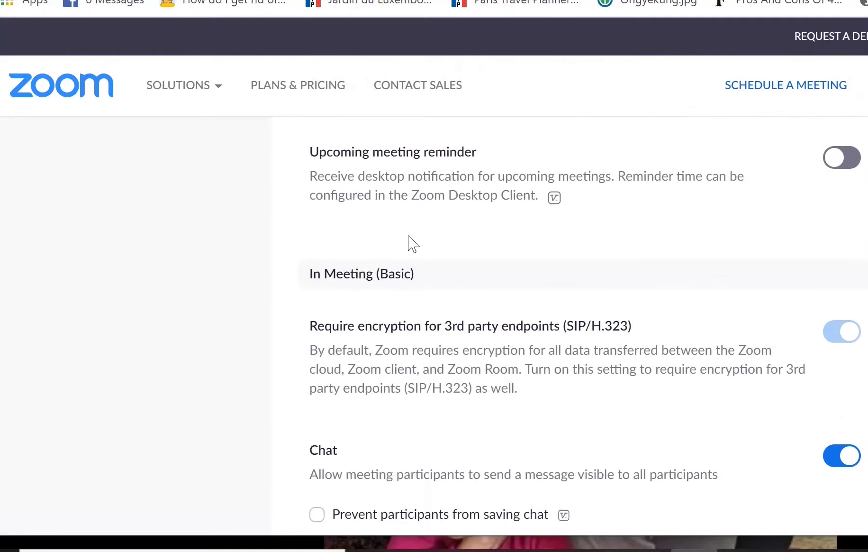
pyautogui.scroll(-6, 409, 237)
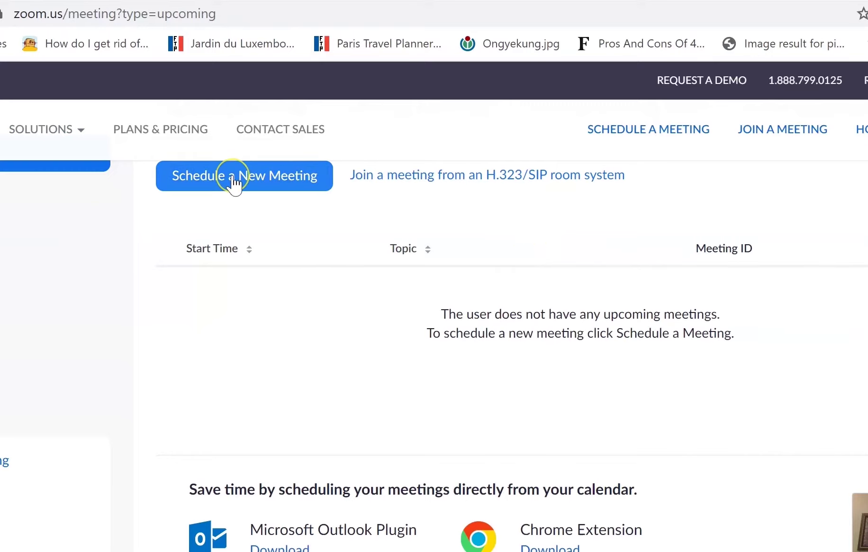
# Step: Schedule a new meeting with the topic "My Meeting poll 2" and save it with the other options left at their defaults
pyautogui.click(233, 181)
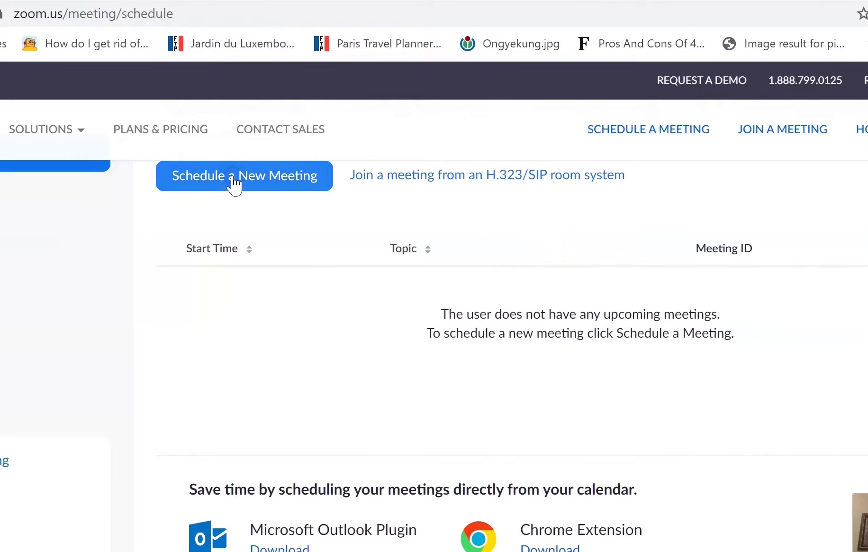
pyautogui.click(429, 304)
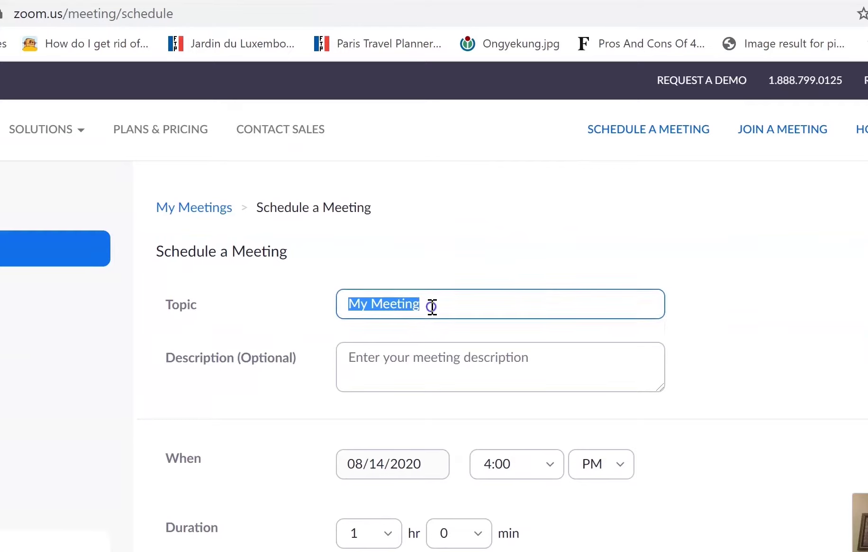
pyautogui.click(431, 306)
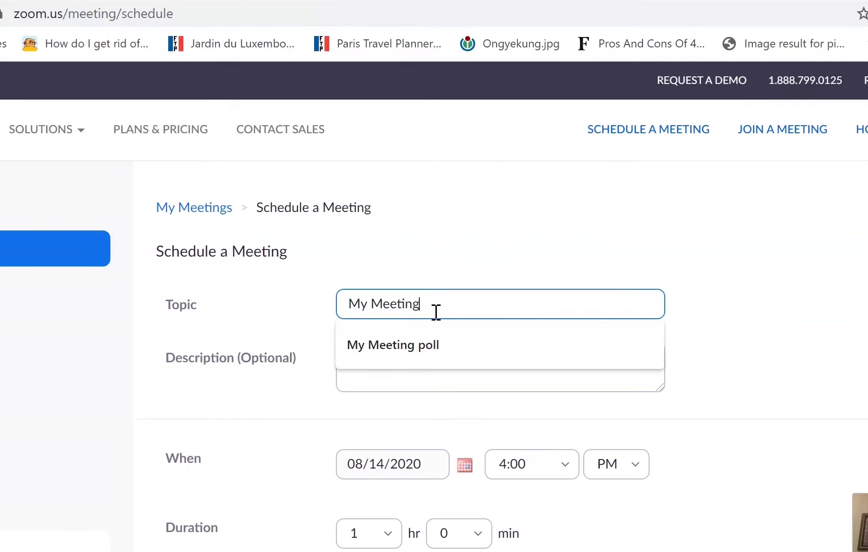
pyautogui.write('poll 2')
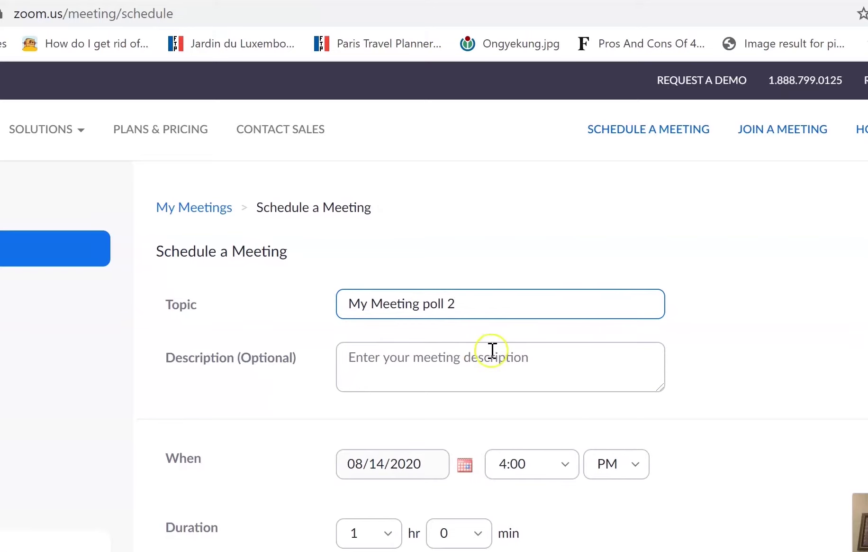
pyautogui.scroll(-10, 492, 350)
pyautogui.scroll(-10, 492, 351)
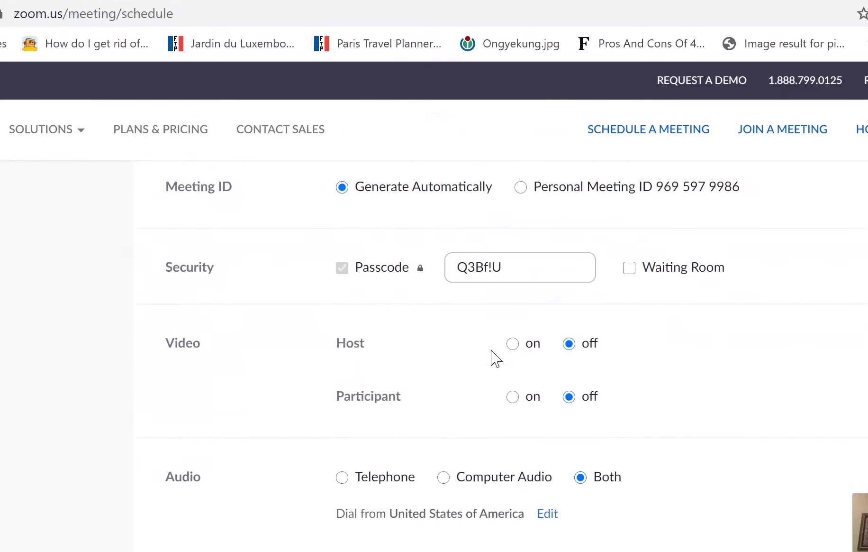
pyautogui.scroll(-2, 492, 355)
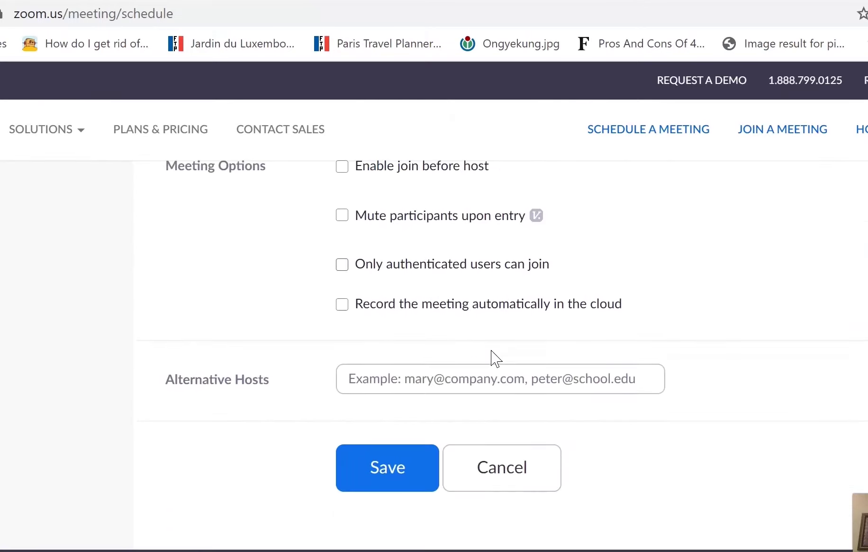
pyautogui.click(387, 474)
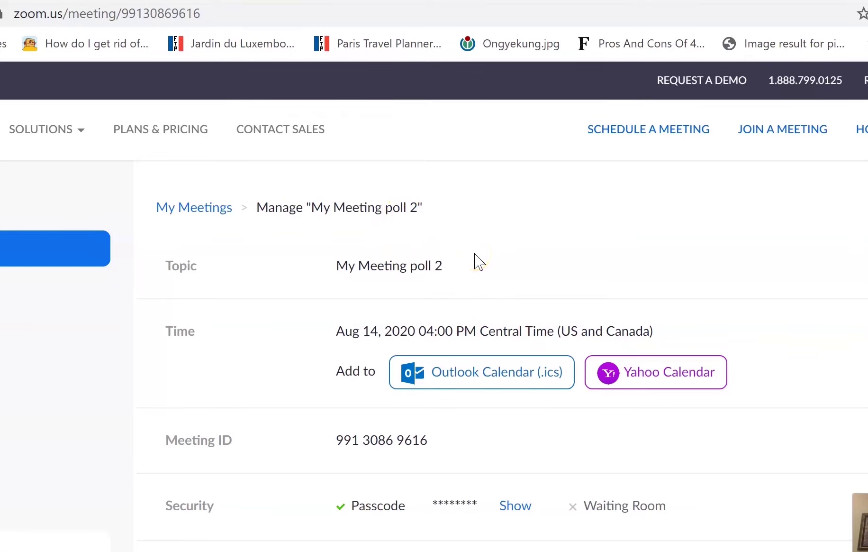
# Step: Add a poll to the saved meeting and title it "Intro"
pyautogui.scroll(-5, 475, 259)
pyautogui.scroll(-6, 476, 260)
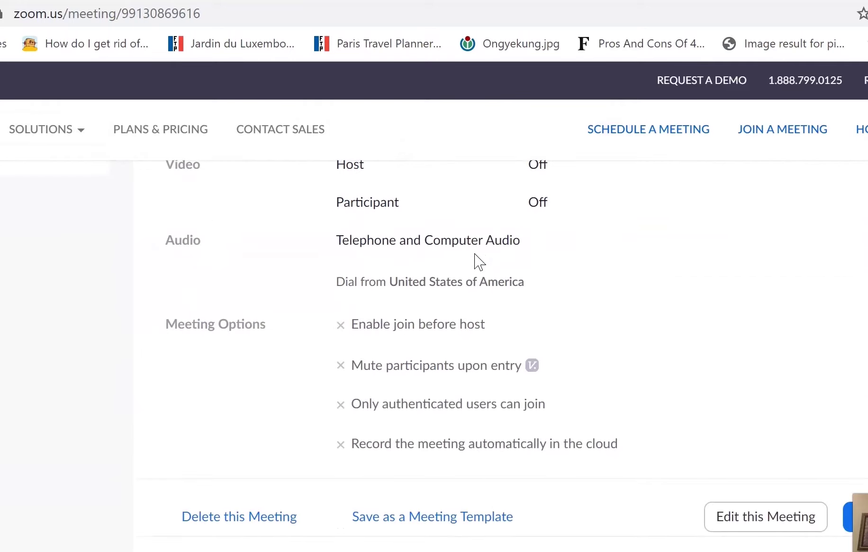
pyautogui.scroll(-2, 475, 260)
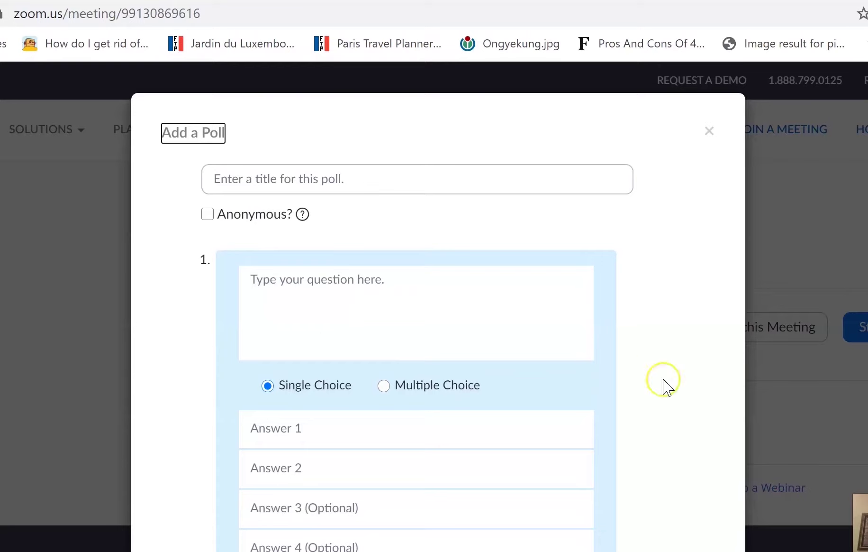
pyautogui.click(449, 182)
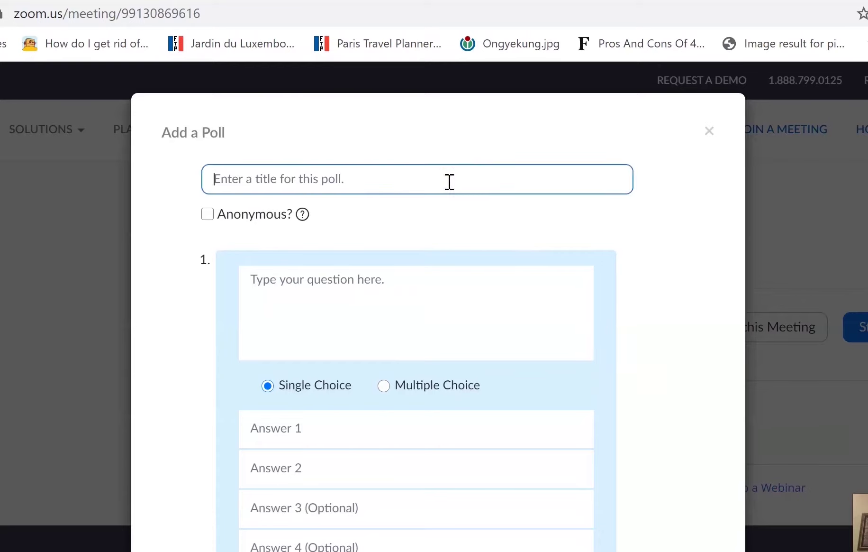
pyautogui.write('Intro')
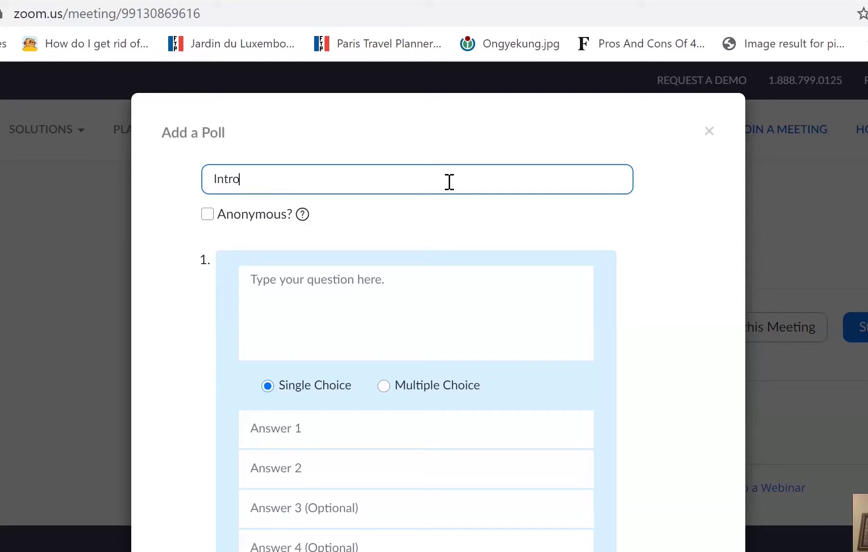
# Step: Enter "What is your favorite color?" as the poll's first question, removing the extra space before the question mark
pyautogui.click(397, 294)
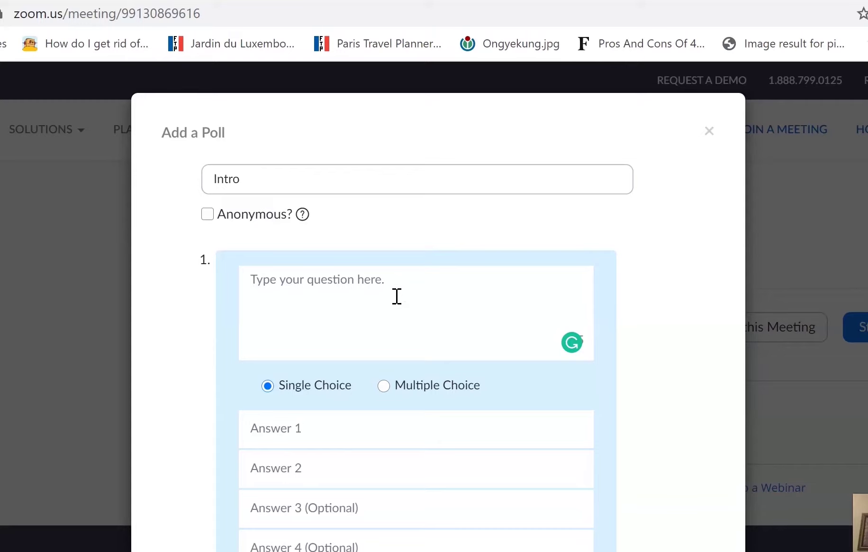
pyautogui.click(397, 297)
pyautogui.write('W')
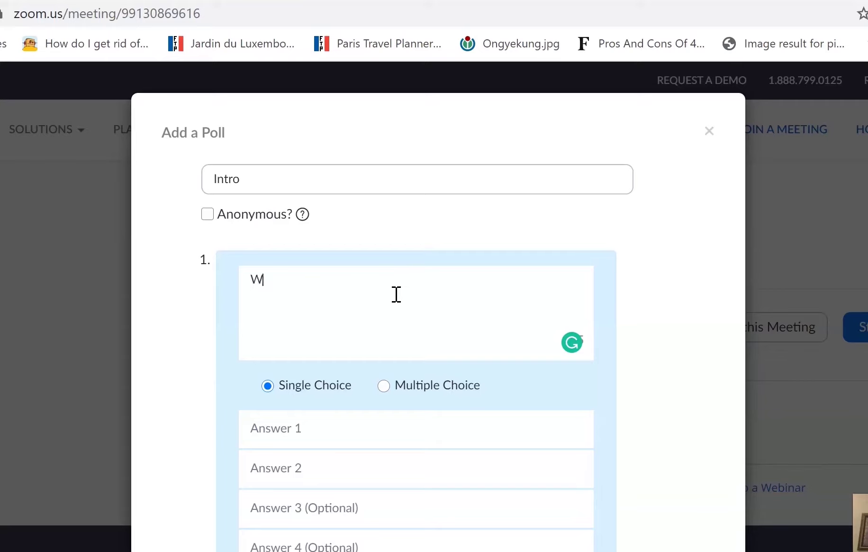
pyautogui.write('hat is your favorite color ?')
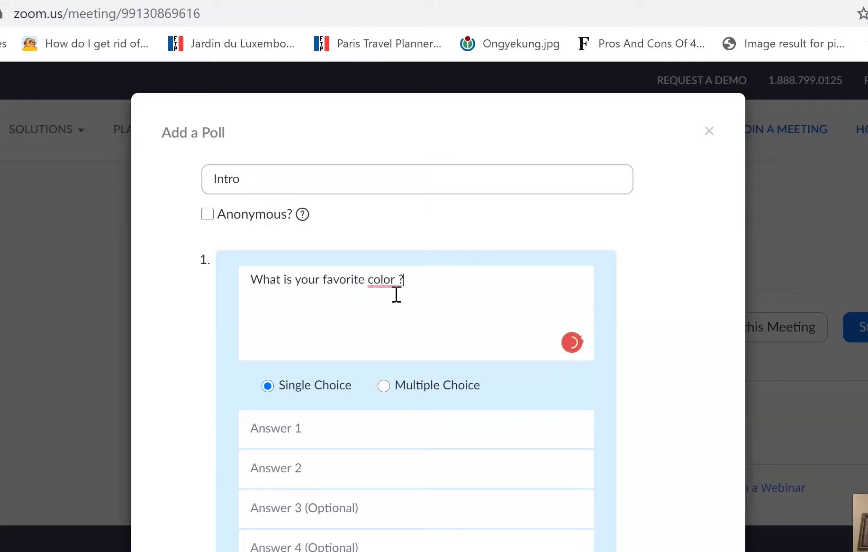
pyautogui.moveTo(385, 281)
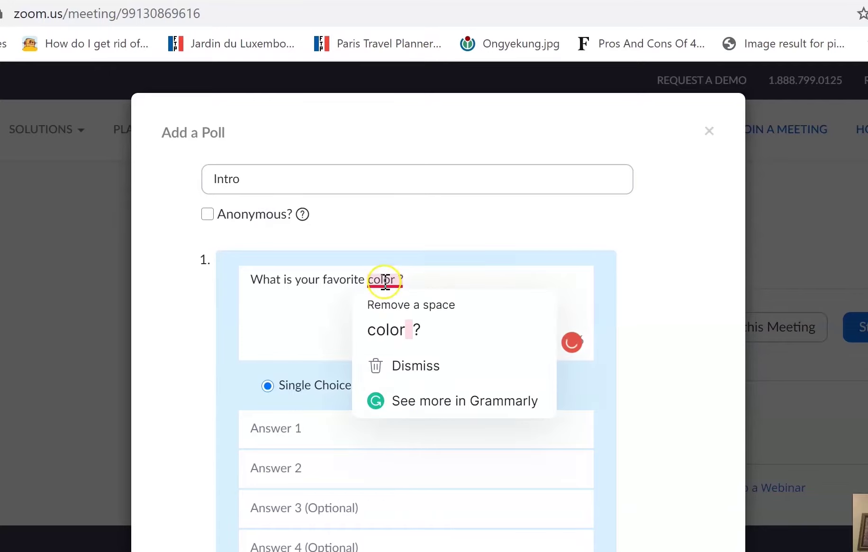
pyautogui.click(383, 329)
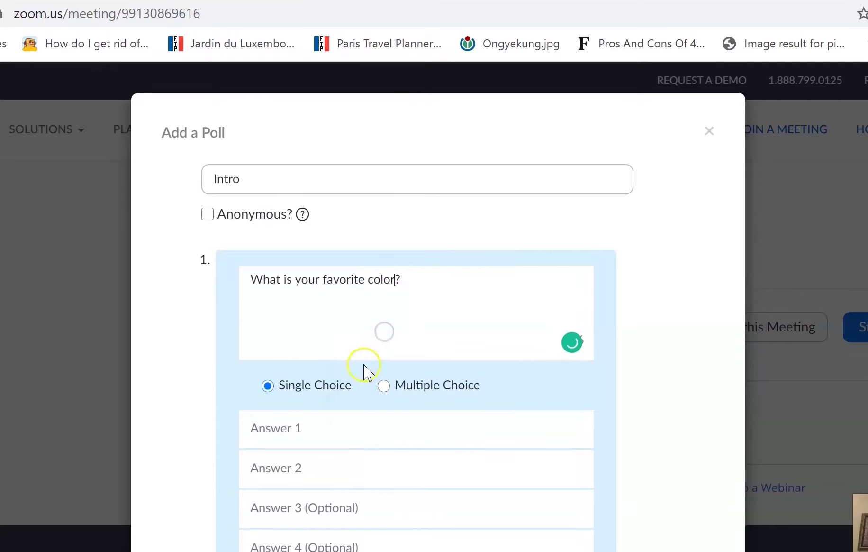
# Step: Fill in Red, Blue and Green as the first three answers to the favorite color question
pyautogui.click(292, 431)
pyautogui.write('Red')
pyautogui.click(272, 468)
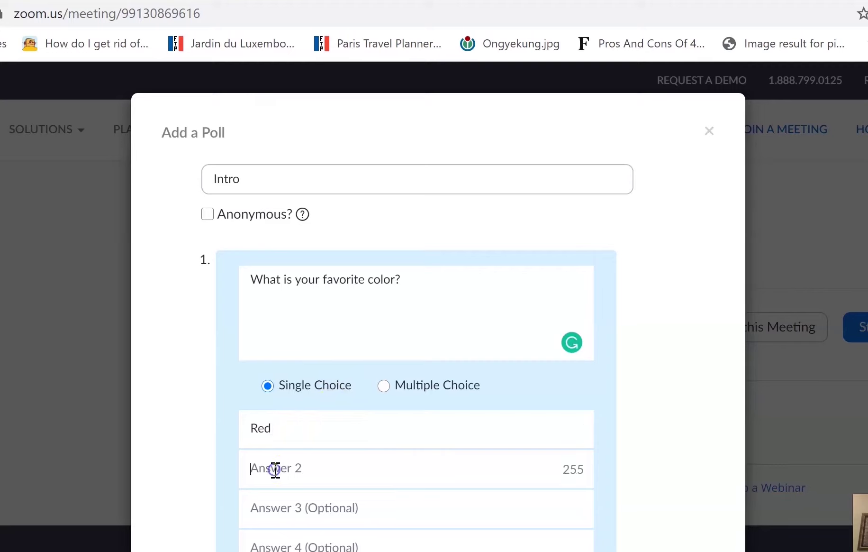
pyautogui.write('Blue')
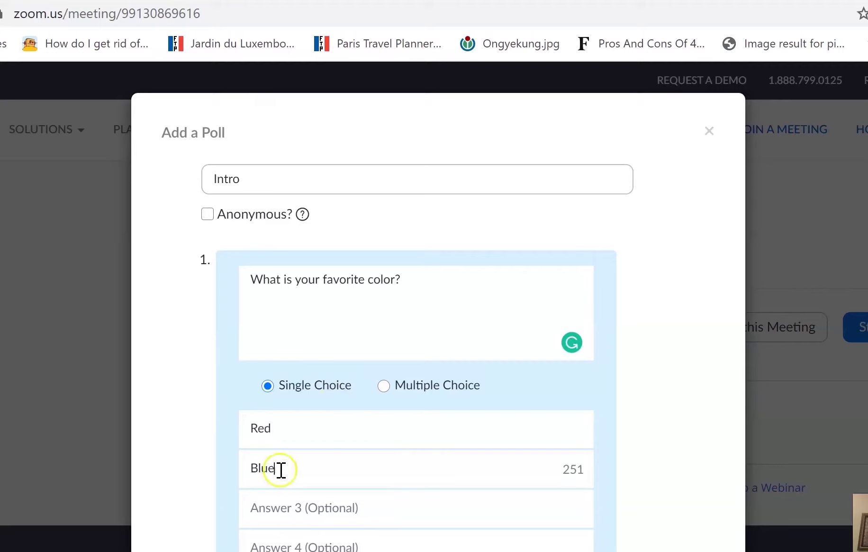
pyautogui.click(267, 509)
pyautogui.write('Green')
# Step: Add a second poll question reading "What cities have you visited", correcting the misspelled first word
pyautogui.scroll(-4, 520, 374)
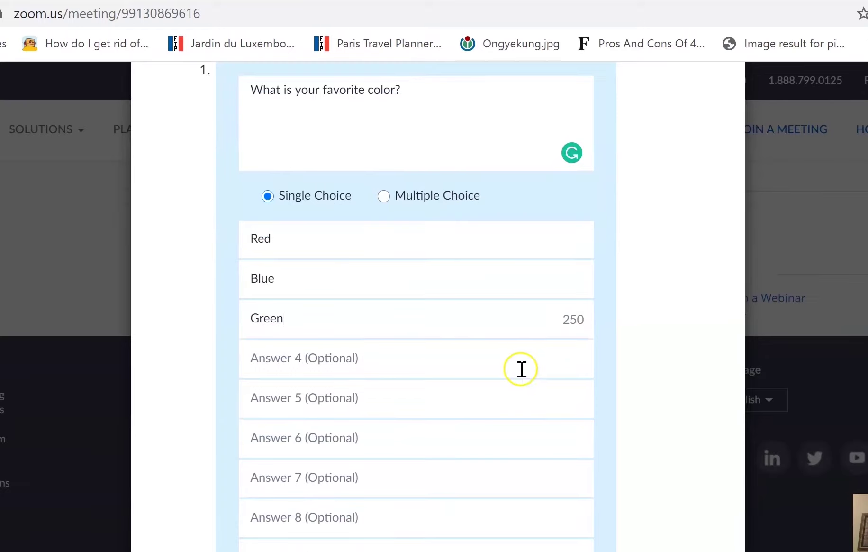
pyautogui.scroll(-4, 521, 368)
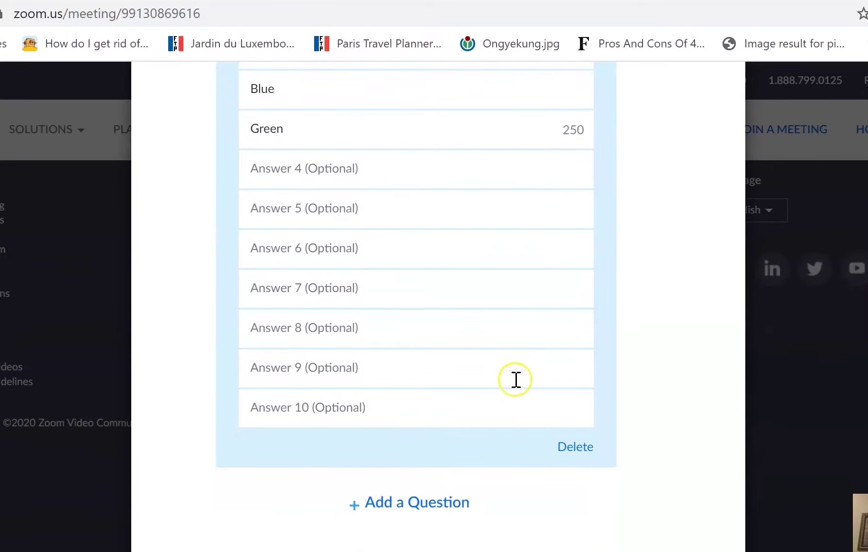
pyautogui.click(427, 502)
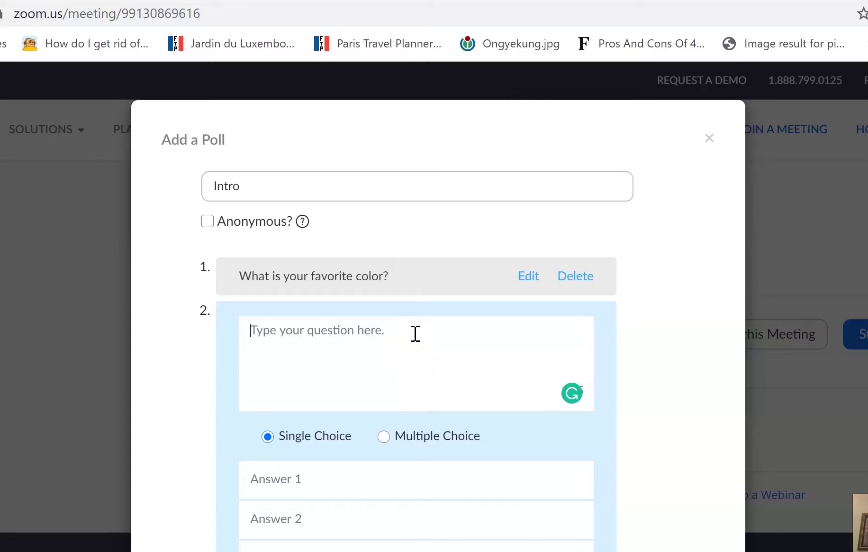
pyautogui.write('Waht dities have you visited')
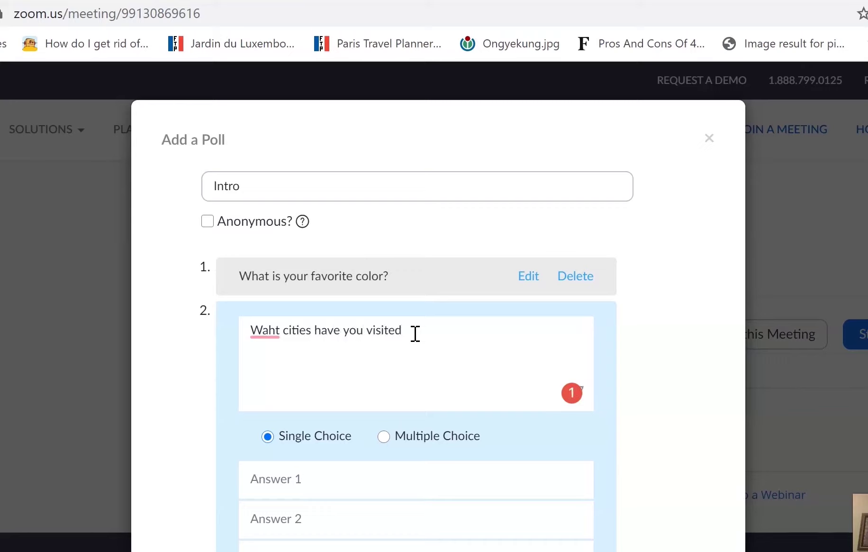
pyautogui.rightClick(271, 332)
pyautogui.click(271, 363)
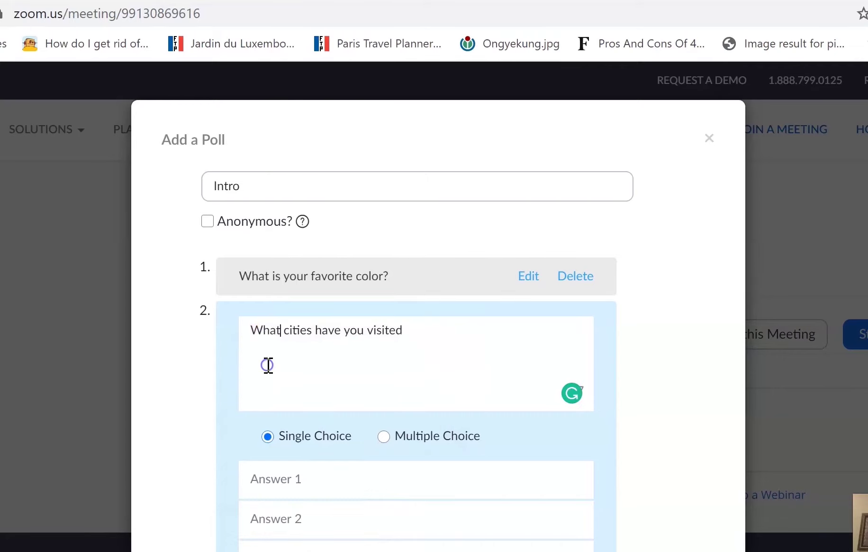
# Step: Enter Chicago, Madison and Fresno as answers to the cities question and set it to Multiple Choice
pyautogui.click(339, 485)
pyautogui.write('qhicago')
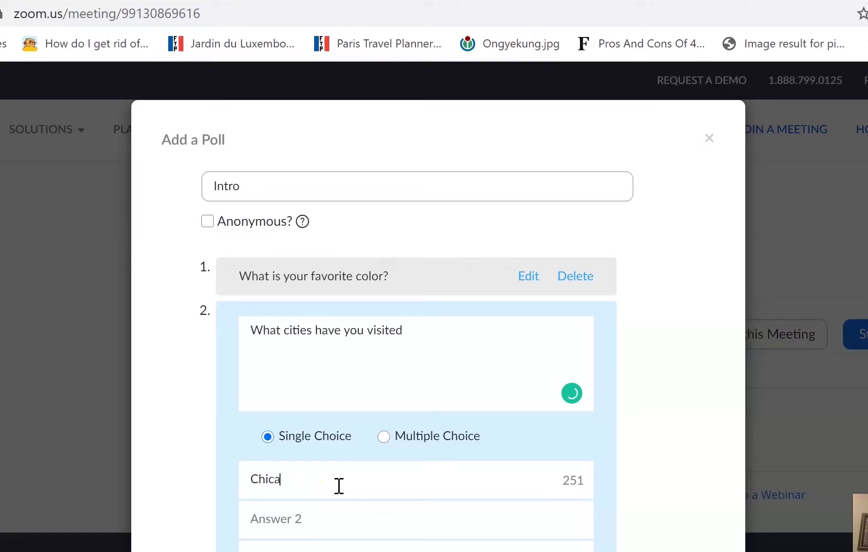
pyautogui.click(293, 524)
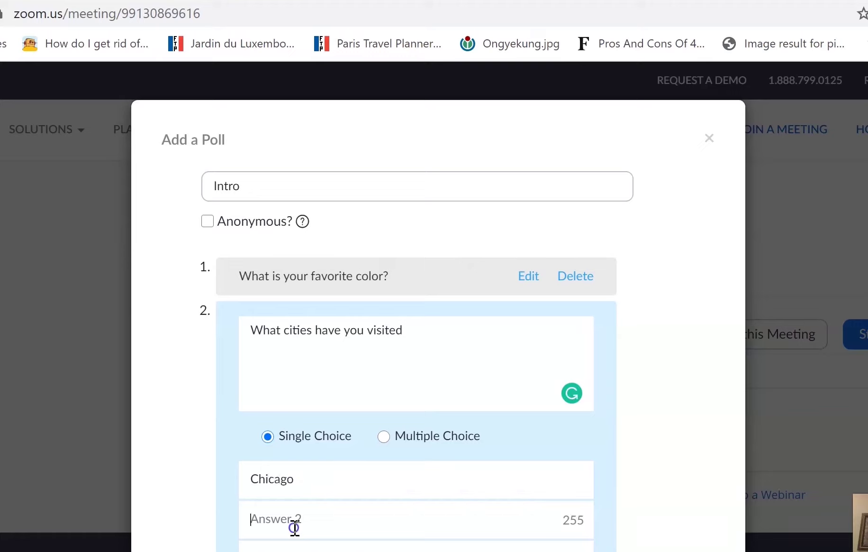
pyautogui.write('Madison')
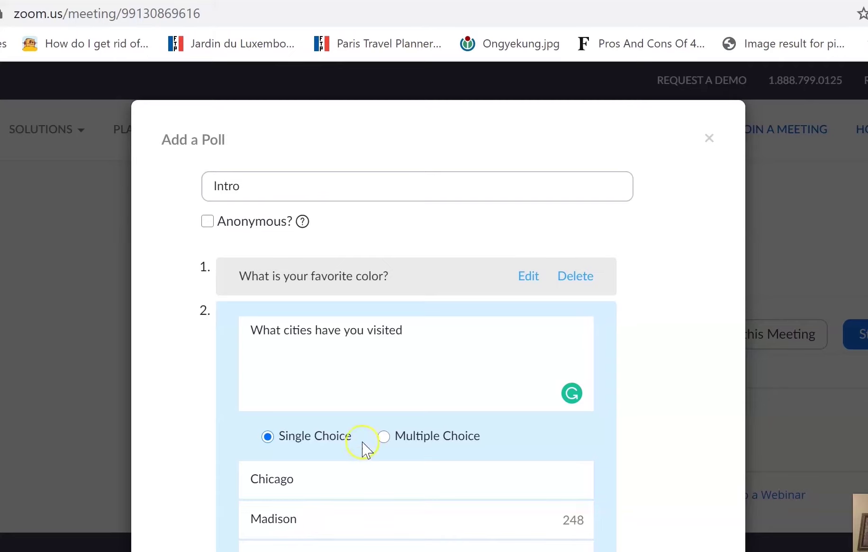
pyautogui.scroll(-2, 365, 448)
pyautogui.click(322, 464)
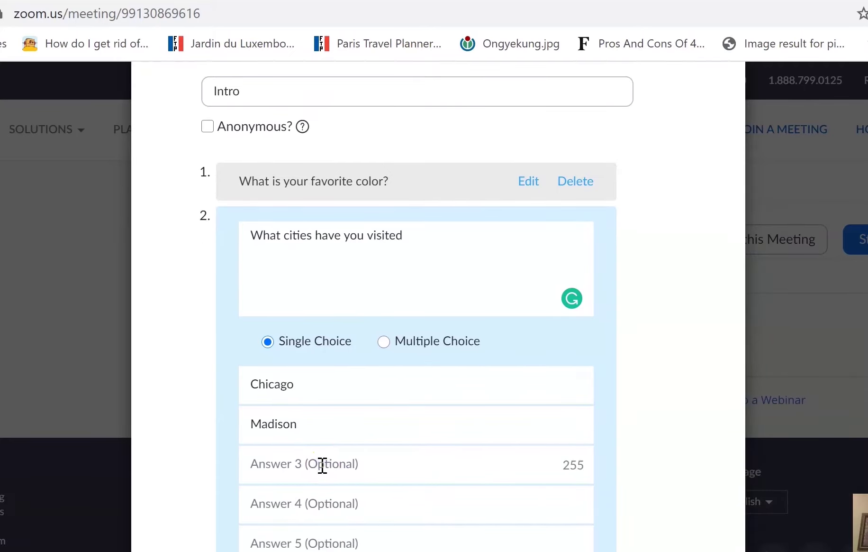
pyautogui.write('Fresno')
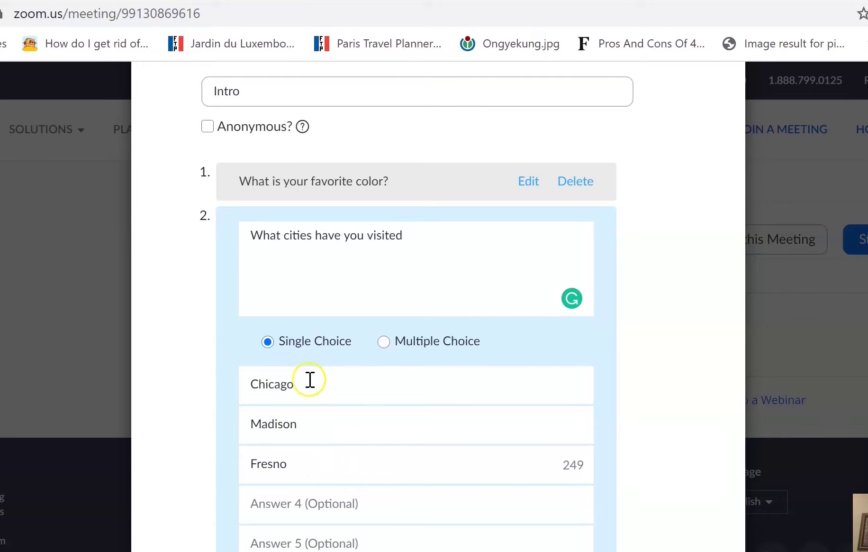
pyautogui.click(383, 343)
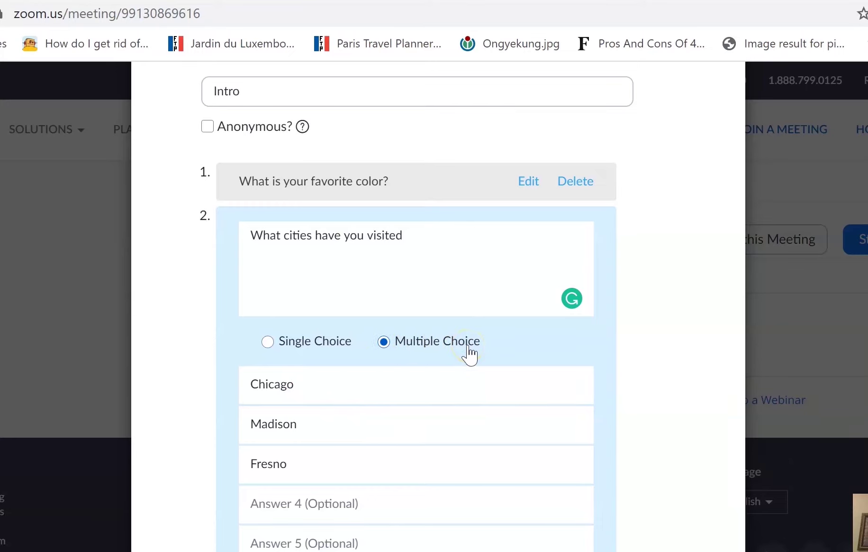
# Step: Save the Intro poll with its favorite color and cities questions
pyautogui.scroll(-5, 469, 353)
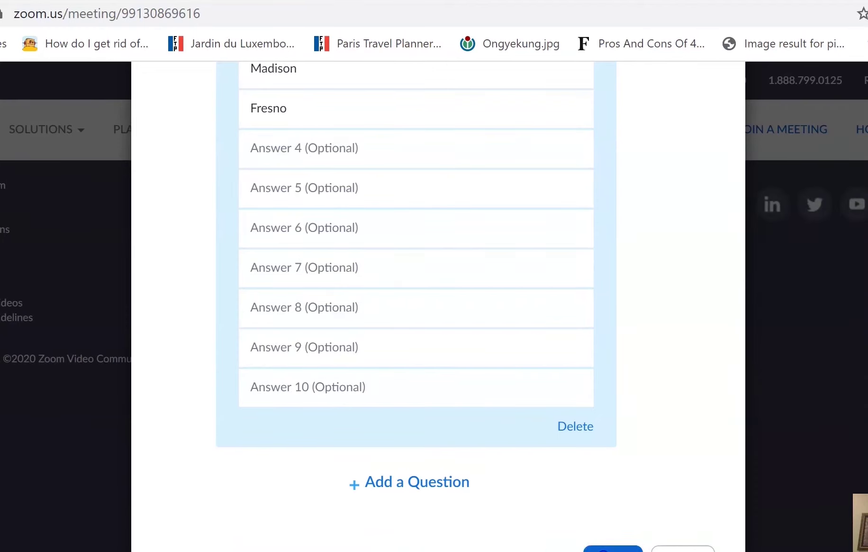
pyautogui.click(612, 548)
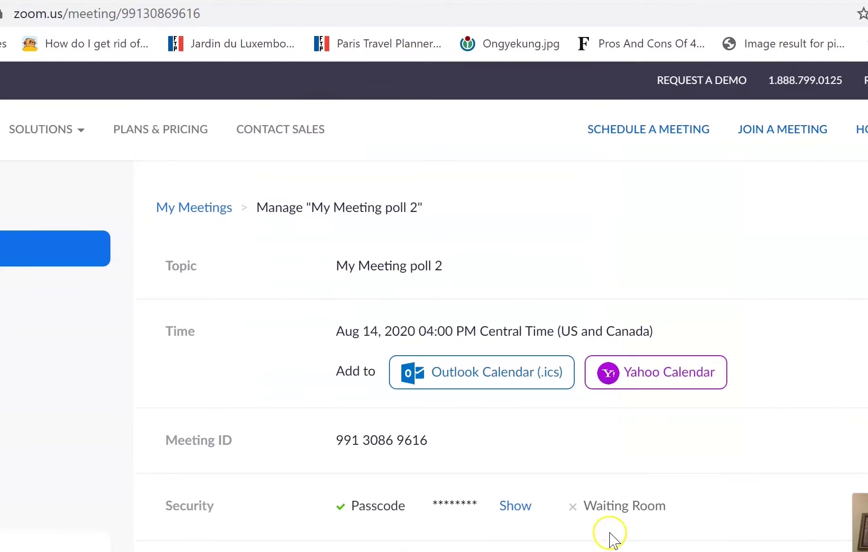
# Step: Start the scheduled meeting in the Zoom Meetings app, join with computer audio and maximize the meeting window
pyautogui.scroll(-15, 613, 522)
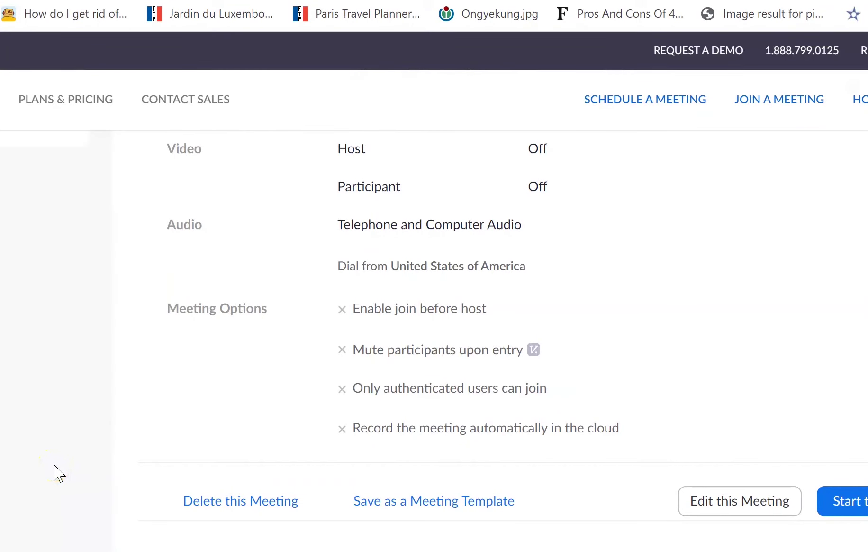
pyautogui.click(848, 502)
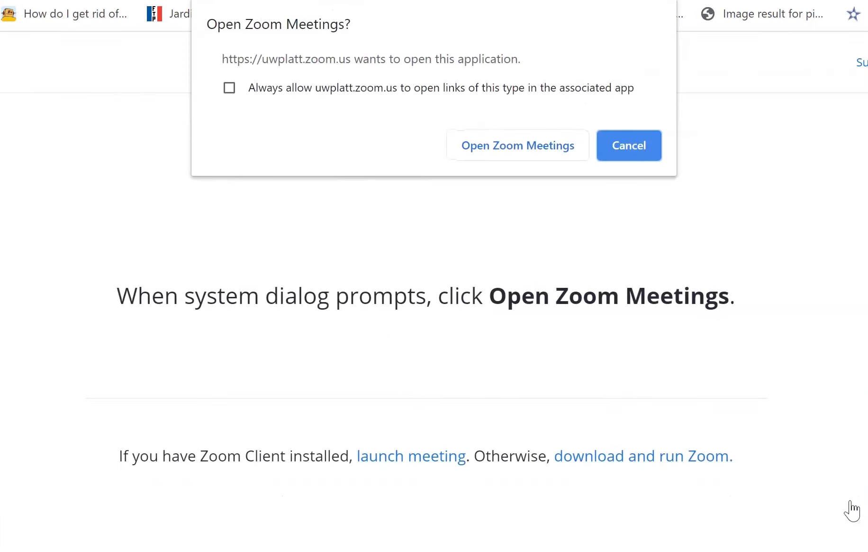
pyautogui.click(515, 145)
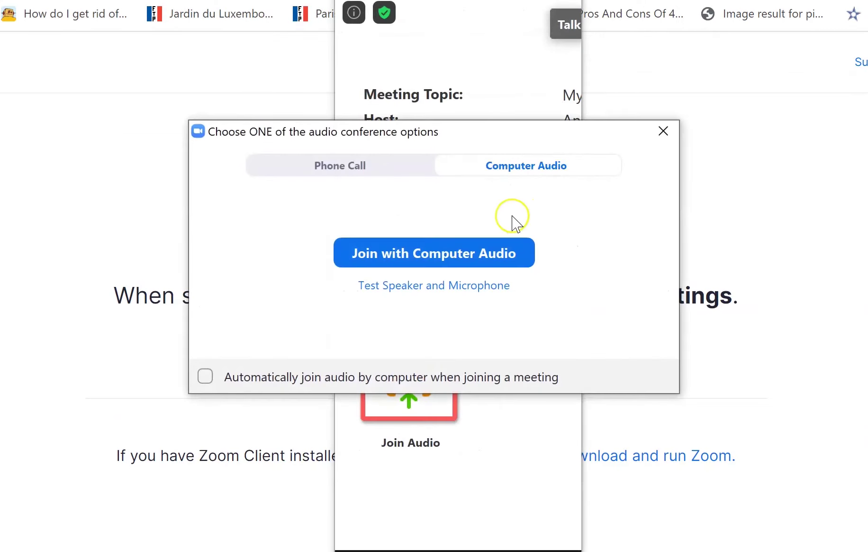
pyautogui.click(478, 252)
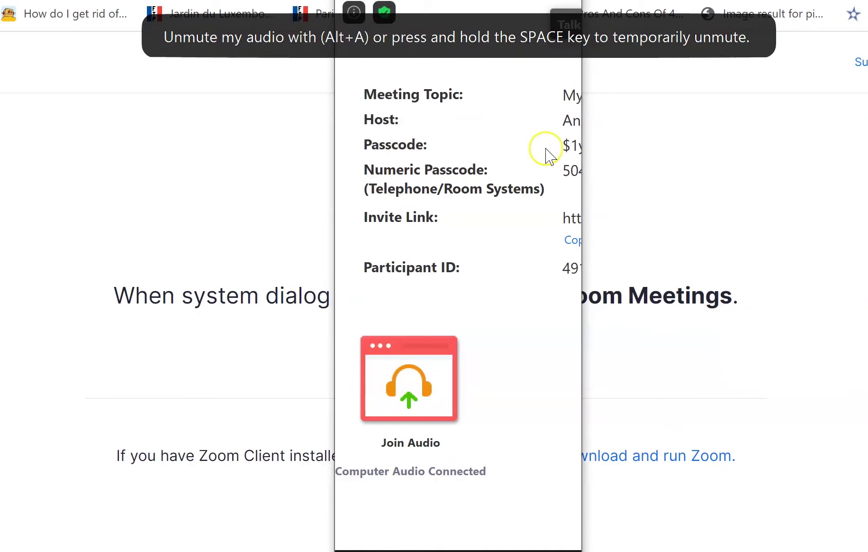
pyautogui.doubleClick(520, 3)
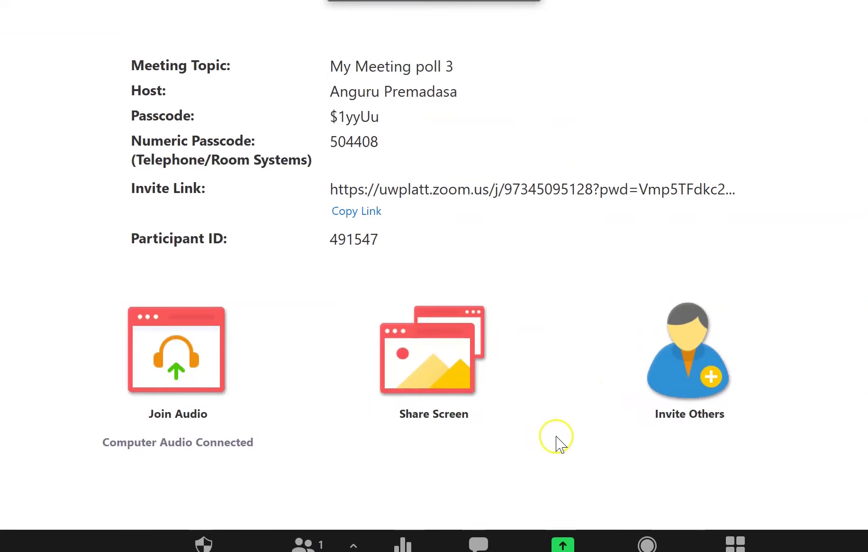
# Step: Open the prepared poll in the running meeting and launch it to the attendees
pyautogui.click(402, 546)
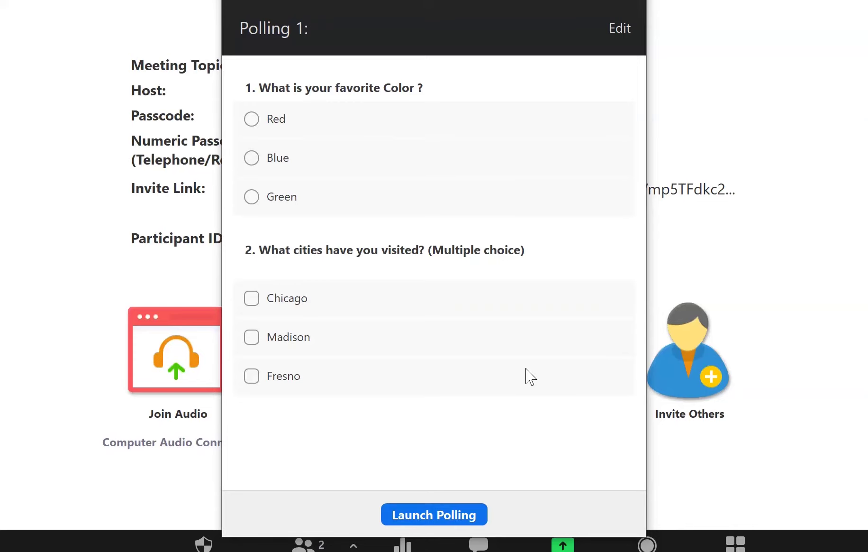
pyautogui.click(434, 517)
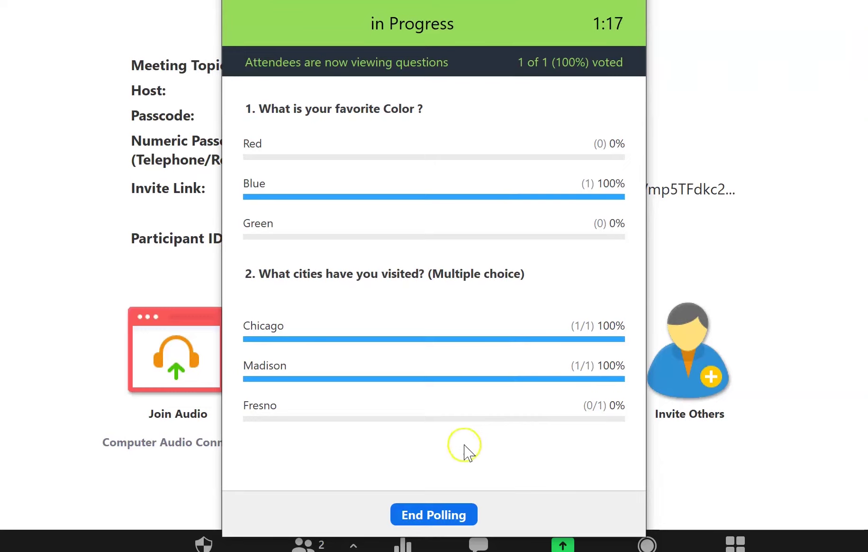
# Step: End the running poll and share its results with the attendees
pyautogui.click(420, 518)
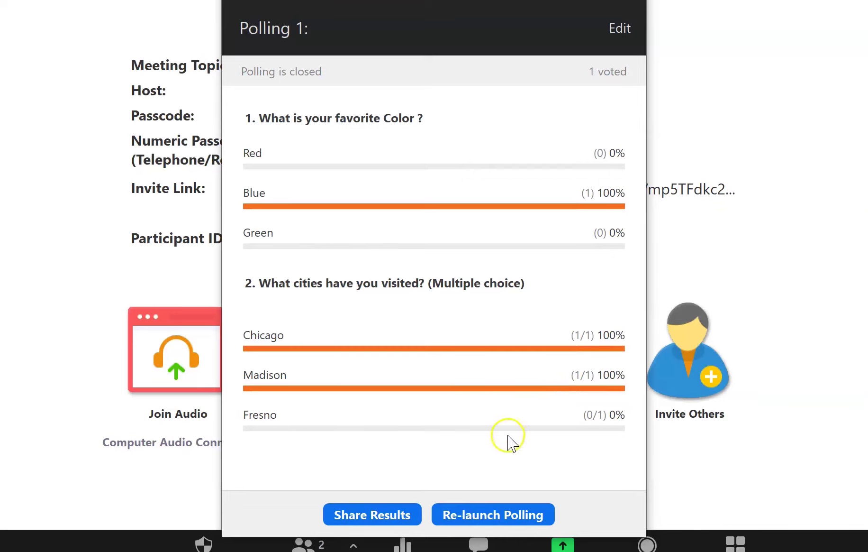
pyautogui.click(393, 513)
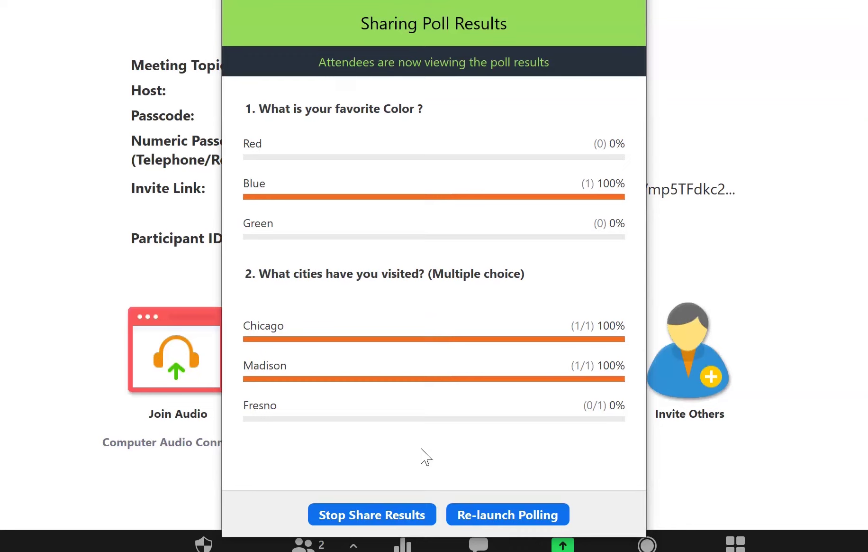
pyautogui.click(393, 464)
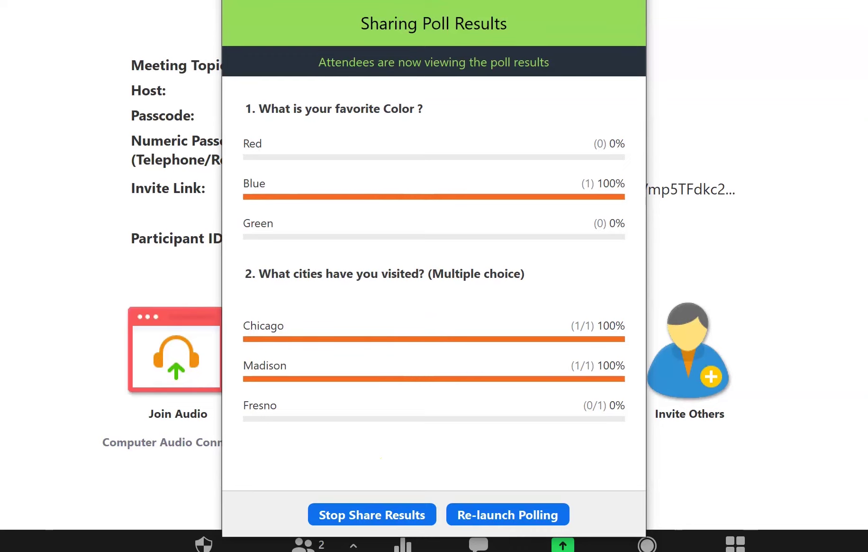